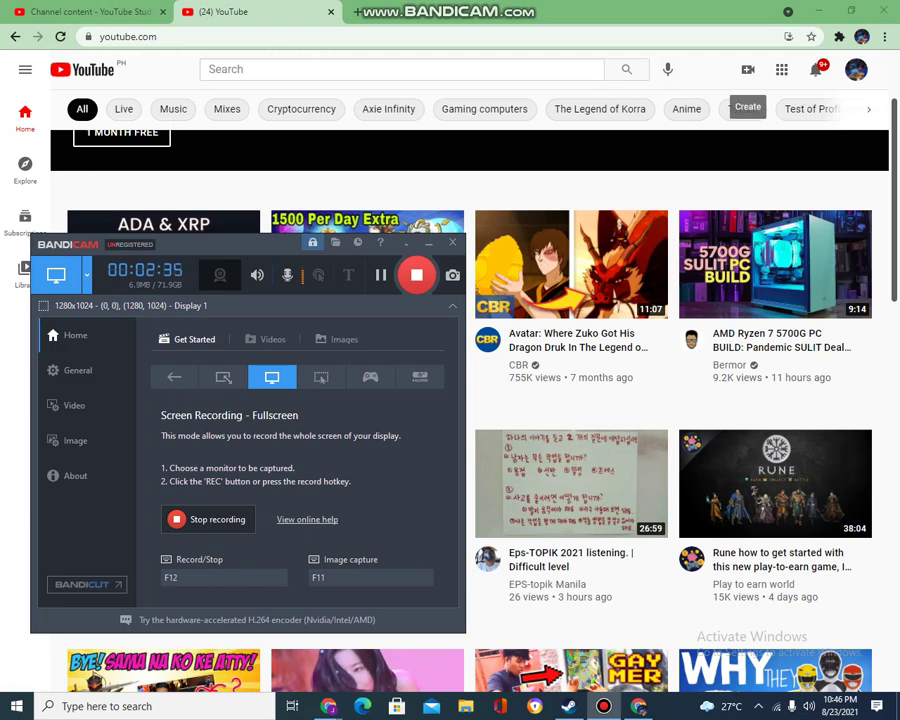
click(748, 69)
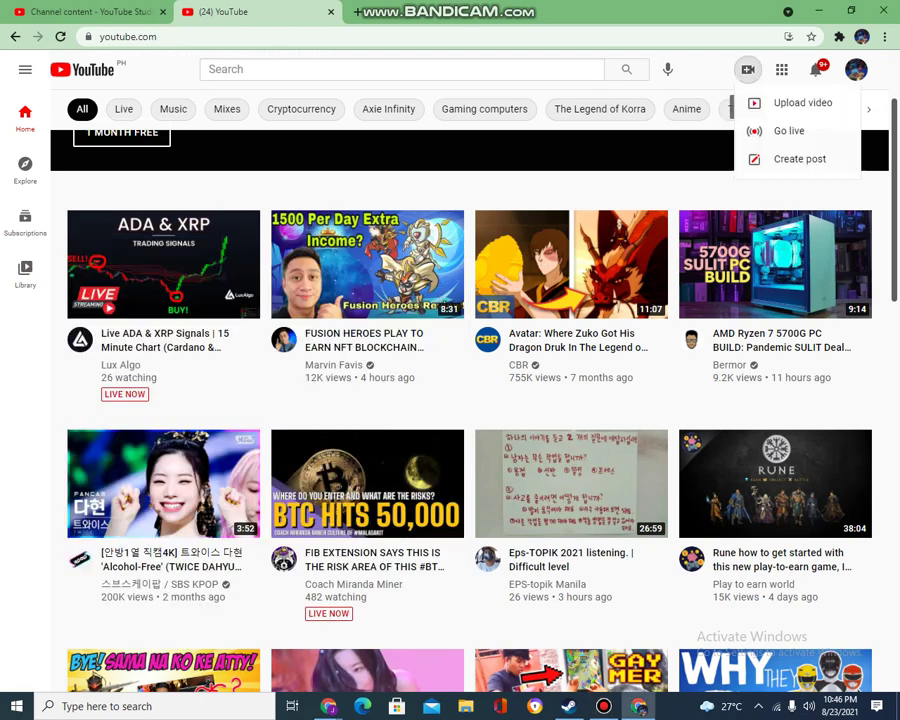
click(790, 102)
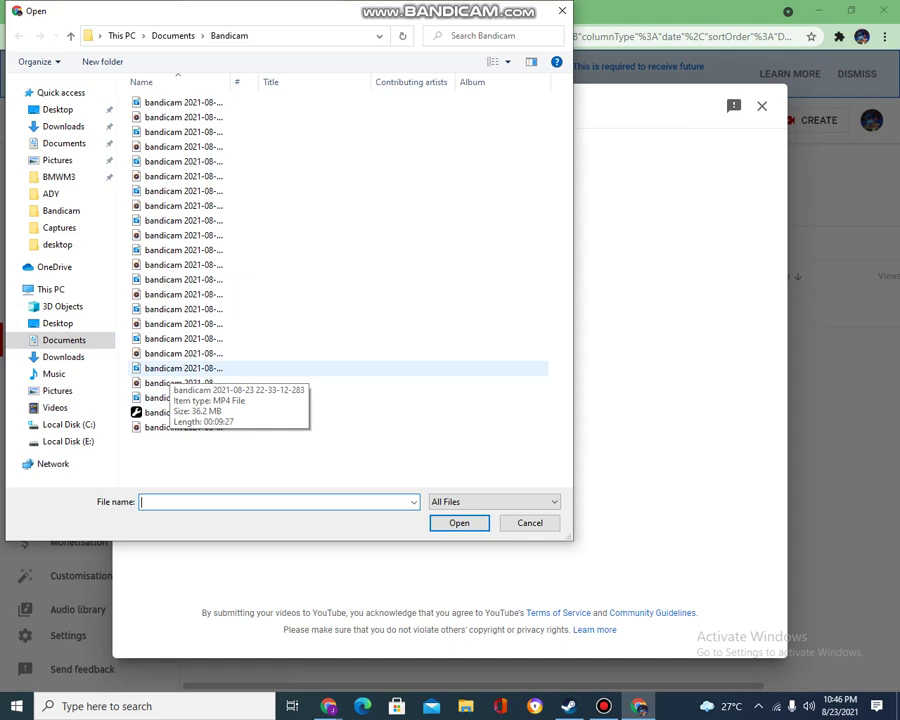
double_click(183, 368)
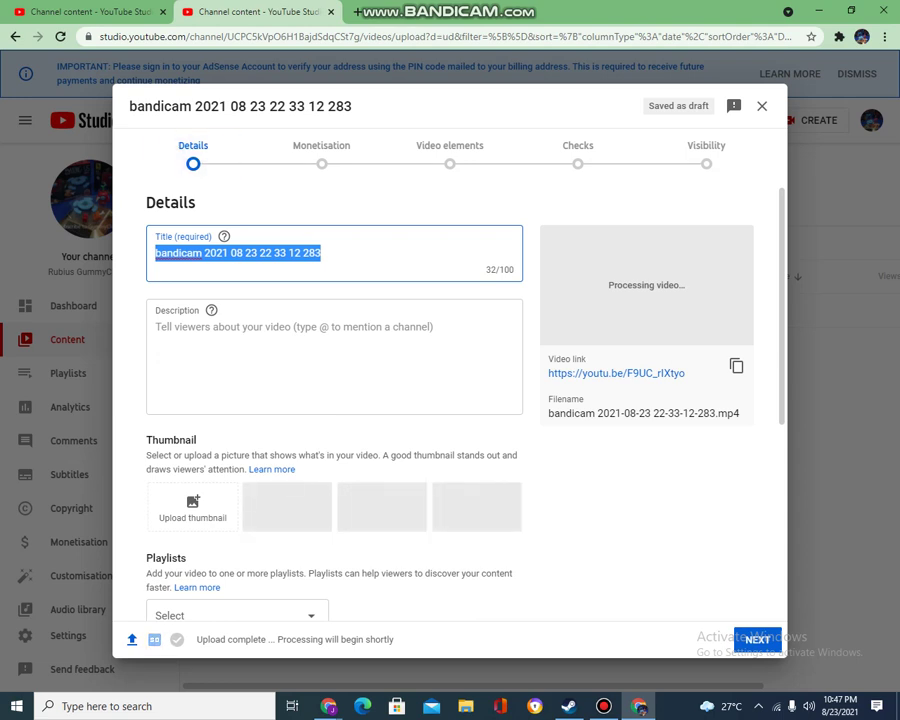
Keep the default video title and enter "dsdsds" as the description
click(321, 253)
click(156, 327)
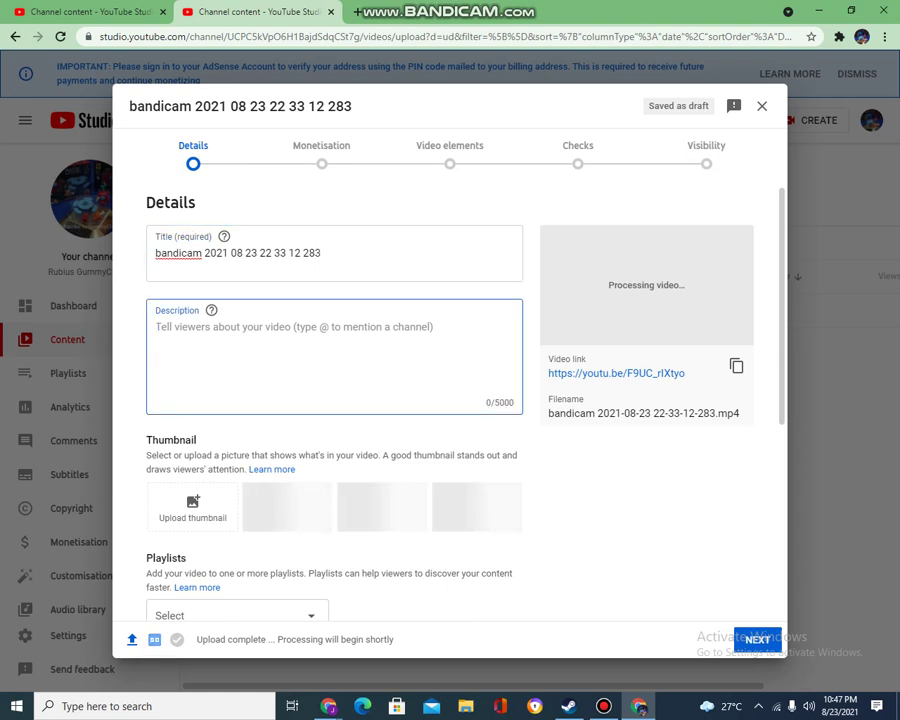
text(dsdsds)
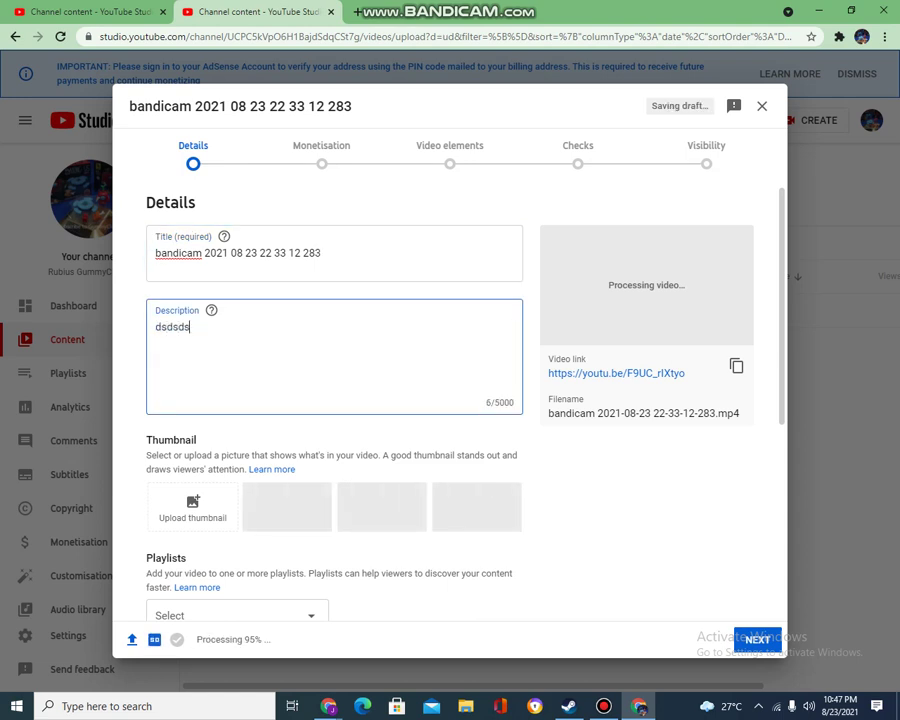
Review the thumbnail, playlist and audience settings in the video details without choosing a playlist
scroll(450, 380, down, 2)
scroll(450, 380, up, 2)
scroll(334, 400, down, 2)
click(237, 404)
key(Escape)
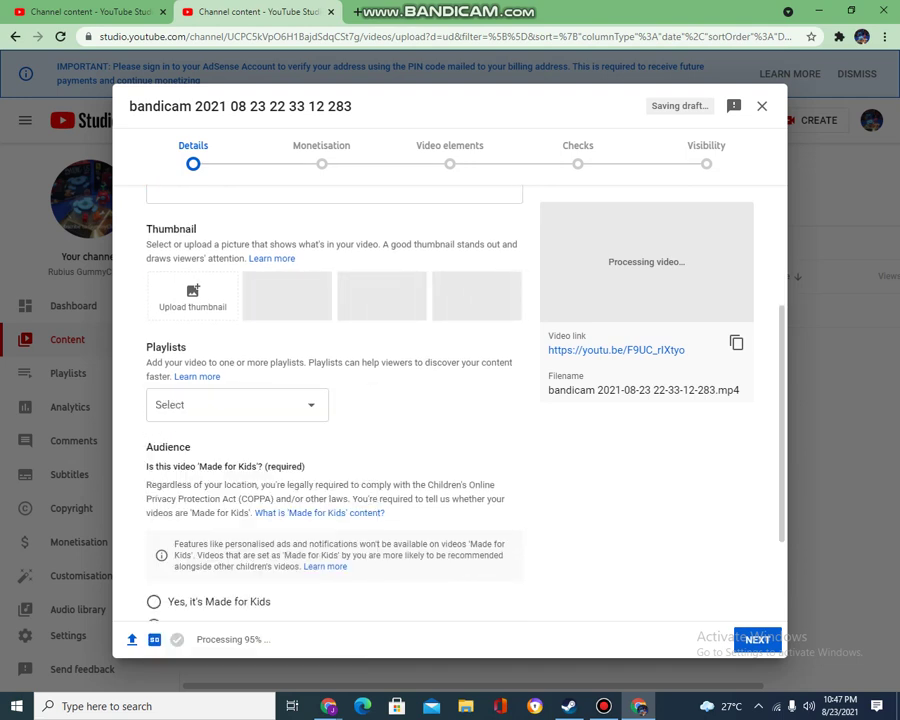
scroll(334, 400, down, 1)
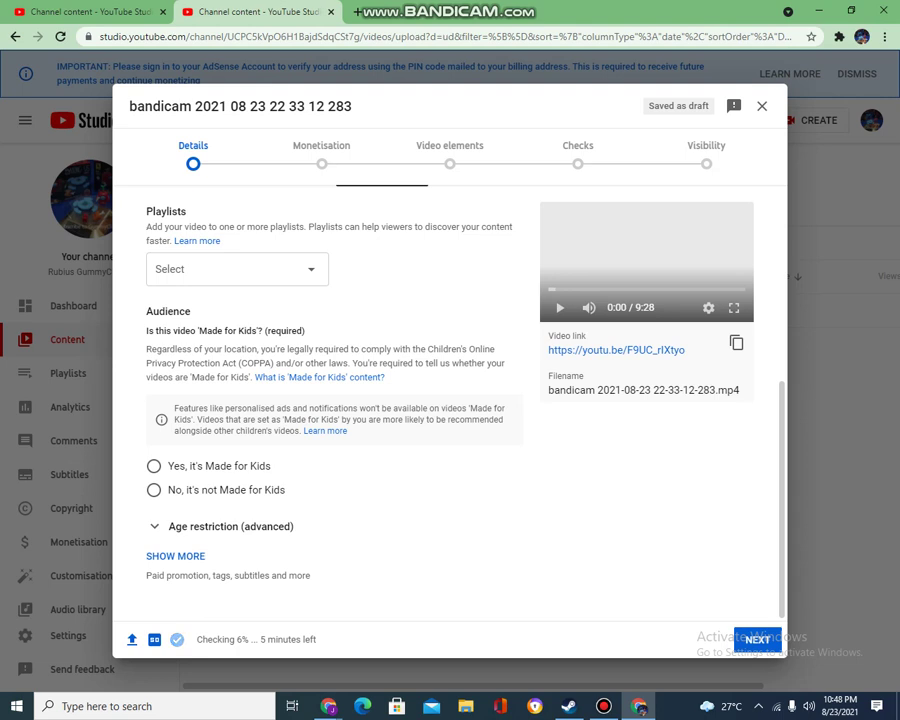
Reveal the additional video details and add the tags "how to upload video" and "youtube"
click(175, 556)
scroll(330, 400, down, 2)
scroll(330, 400, down, 2)
click(156, 470)
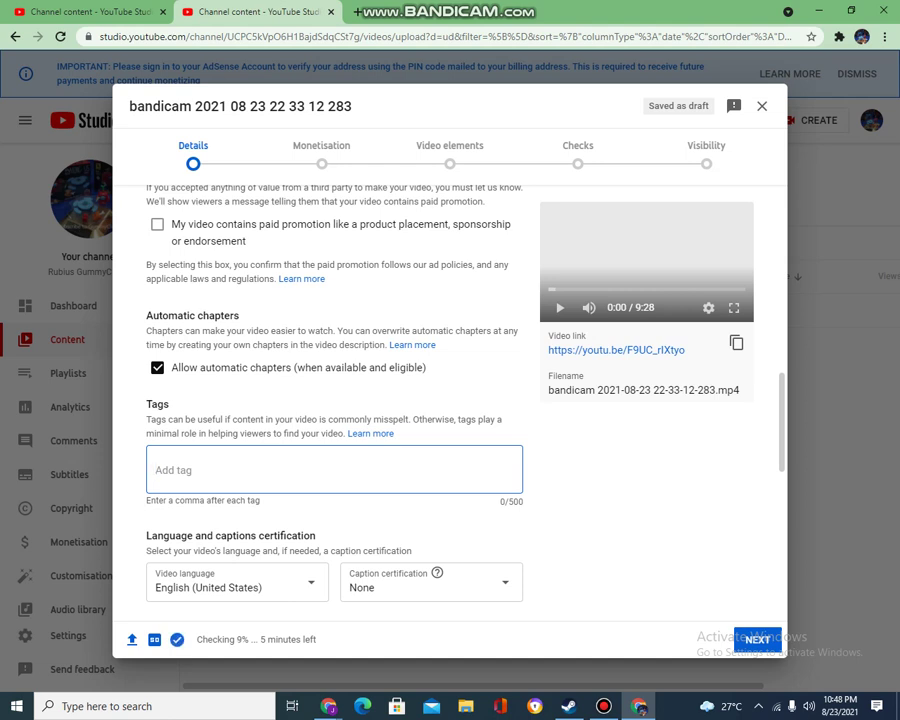
text(how to upload)
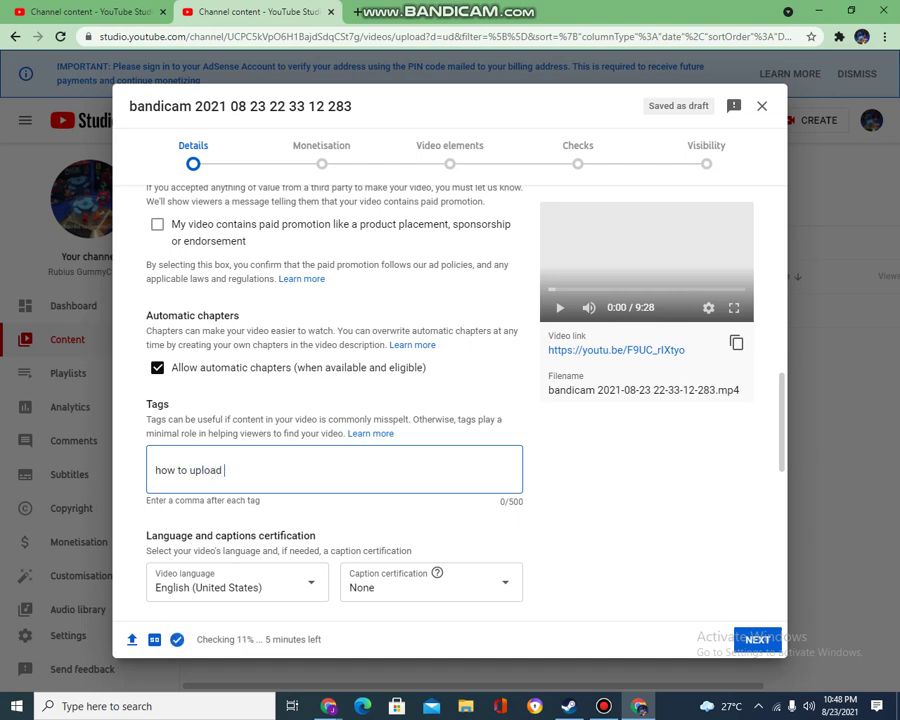
text( video)
key(Return)
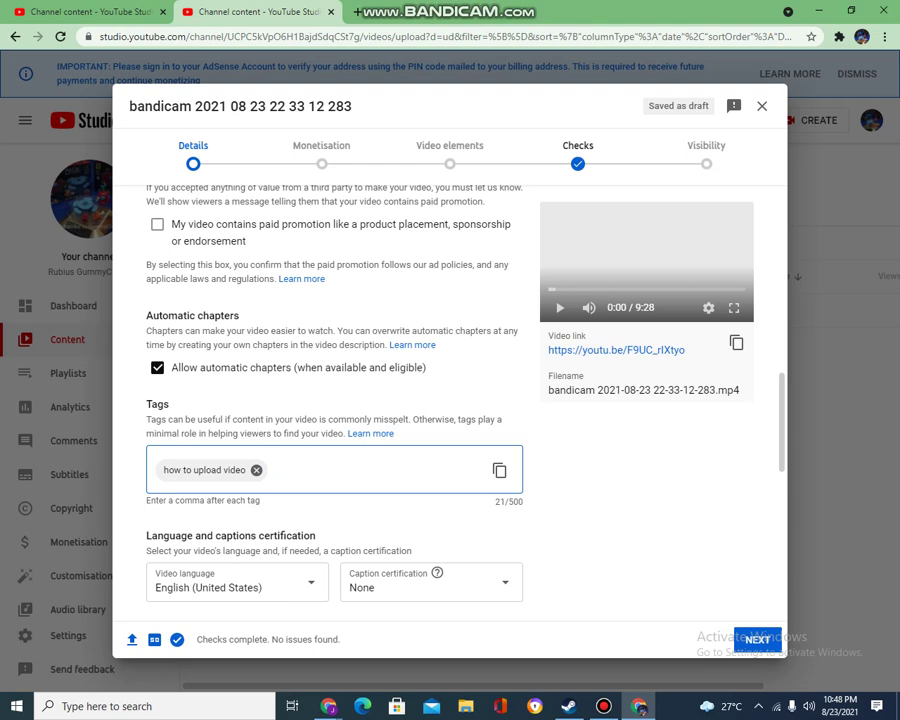
text(youtube)
key(Return)
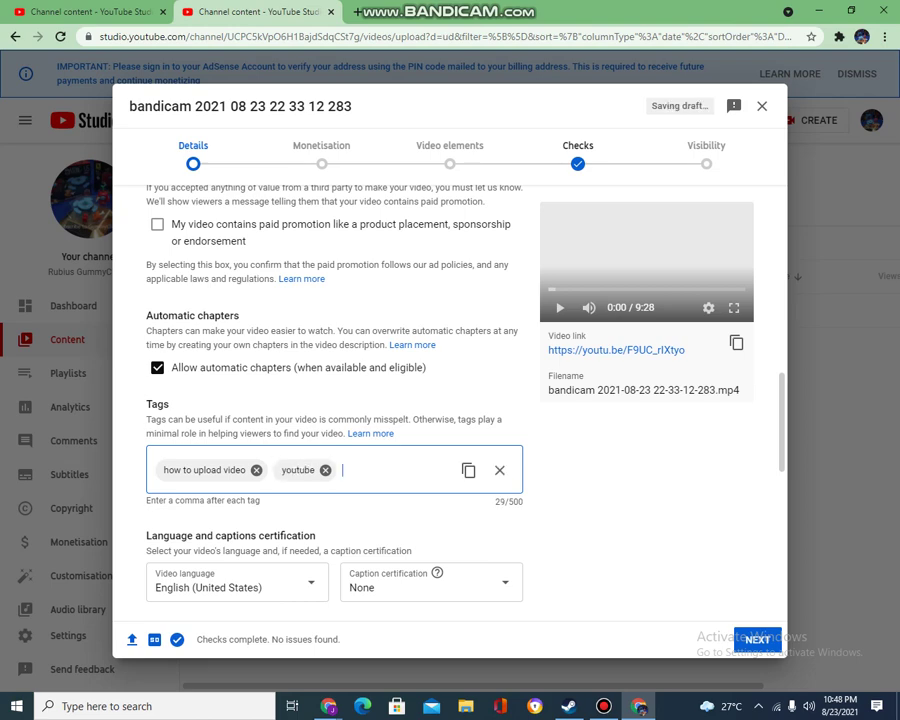
Mark the video as not made for kids and proceed to the monetisation stage
scroll(334, 400, down, 10)
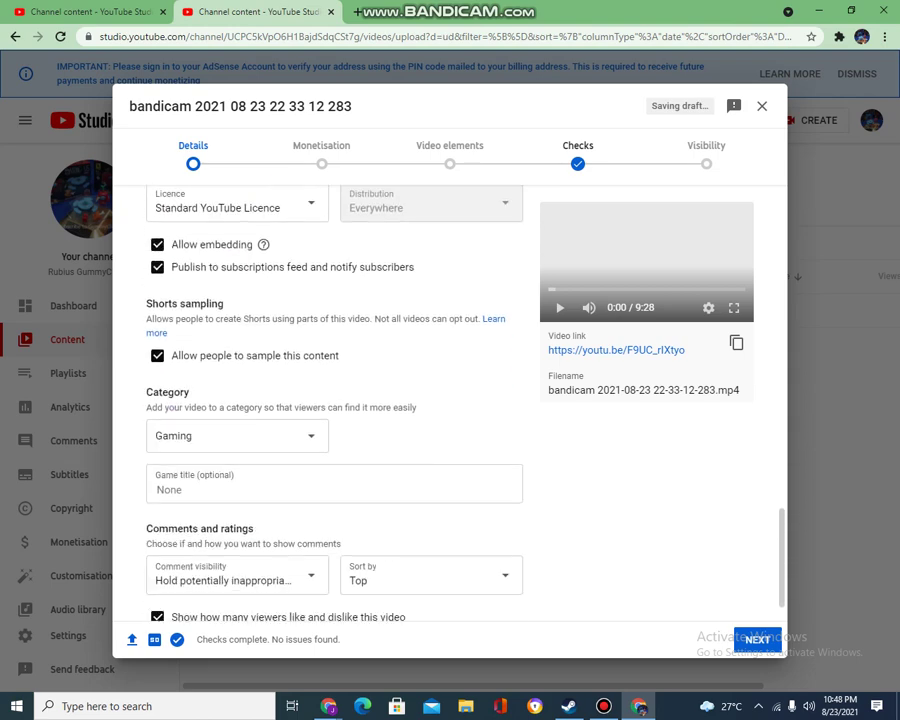
scroll(334, 400, up, 10)
scroll(334, 400, up, 4)
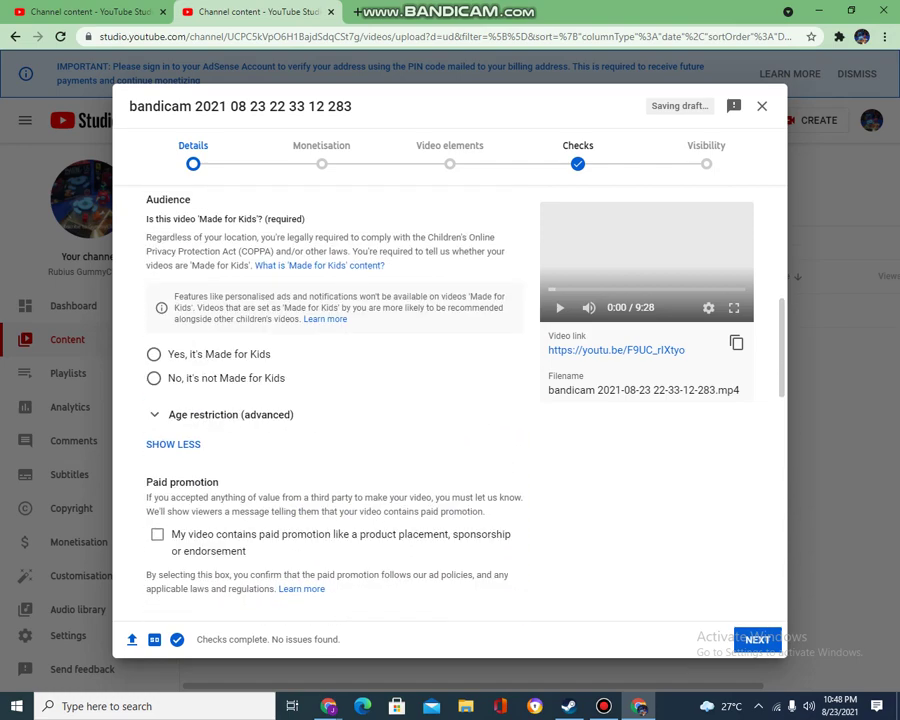
scroll(334, 400, down, 4)
scroll(334, 400, down, 3)
scroll(334, 400, down, 4)
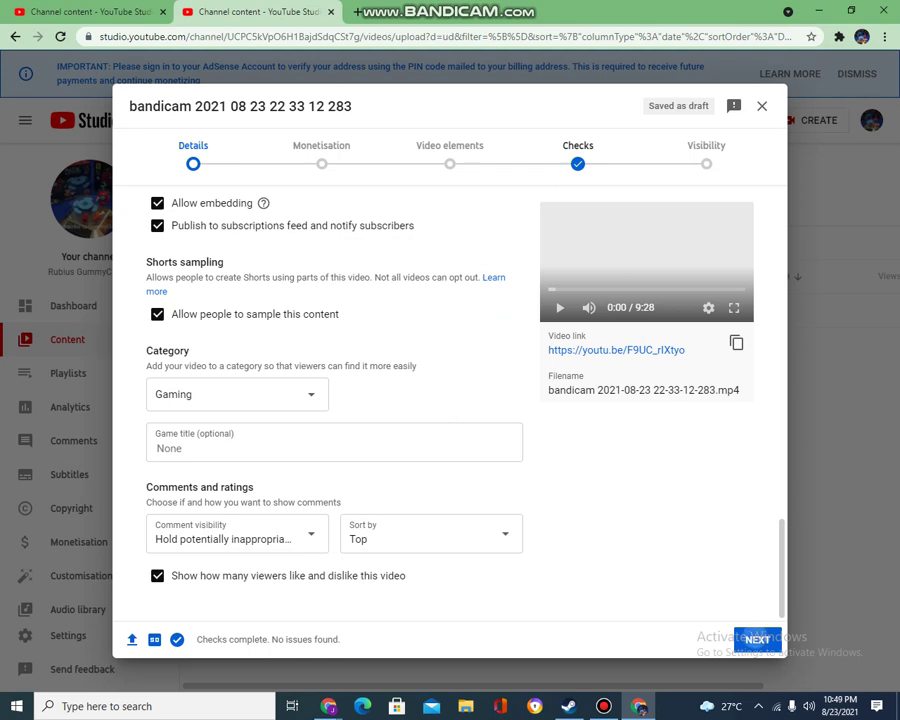
click(757, 639)
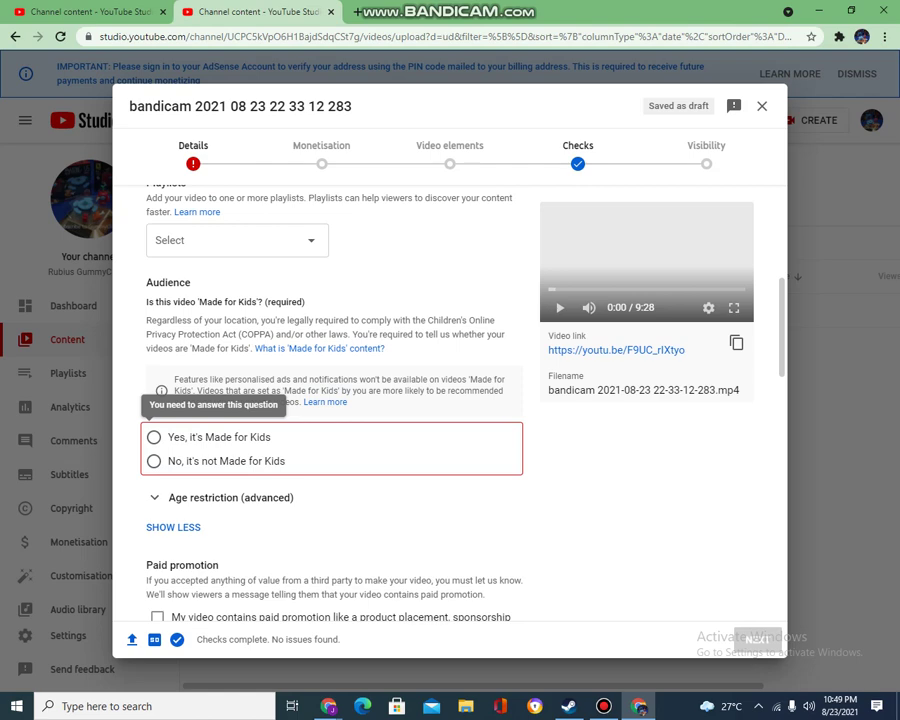
click(153, 461)
scroll(334, 400, down, 2)
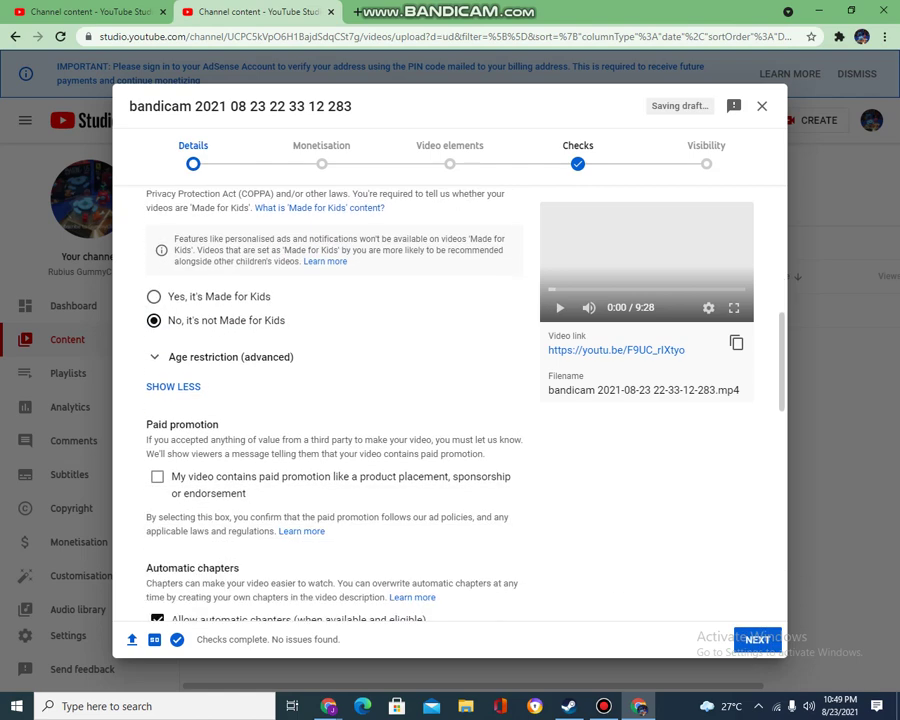
click(757, 639)
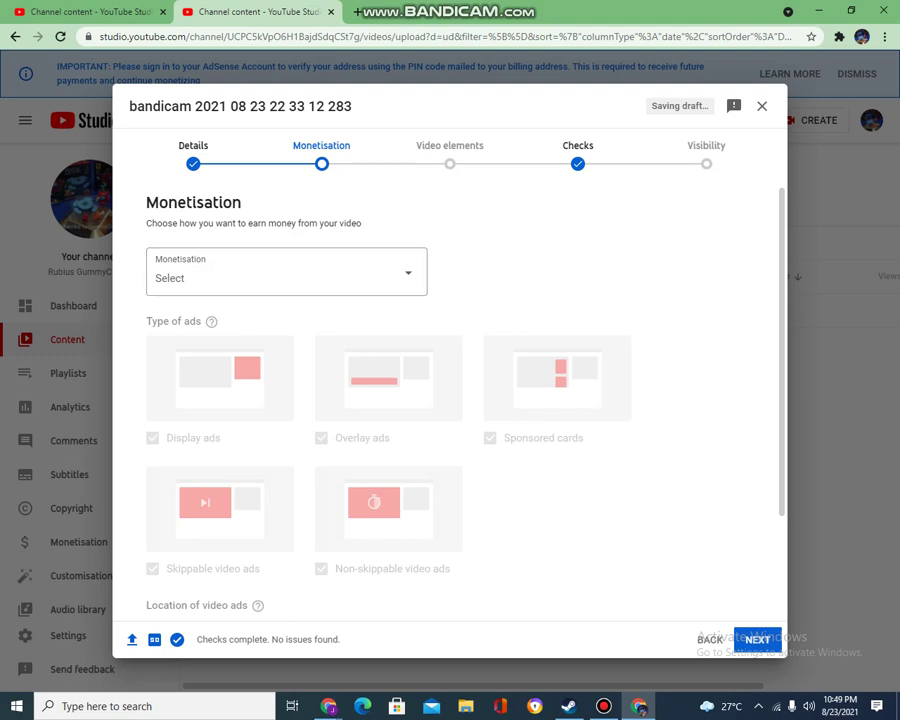
Set monetisation to On for the video and confirm the choice
click(408, 272)
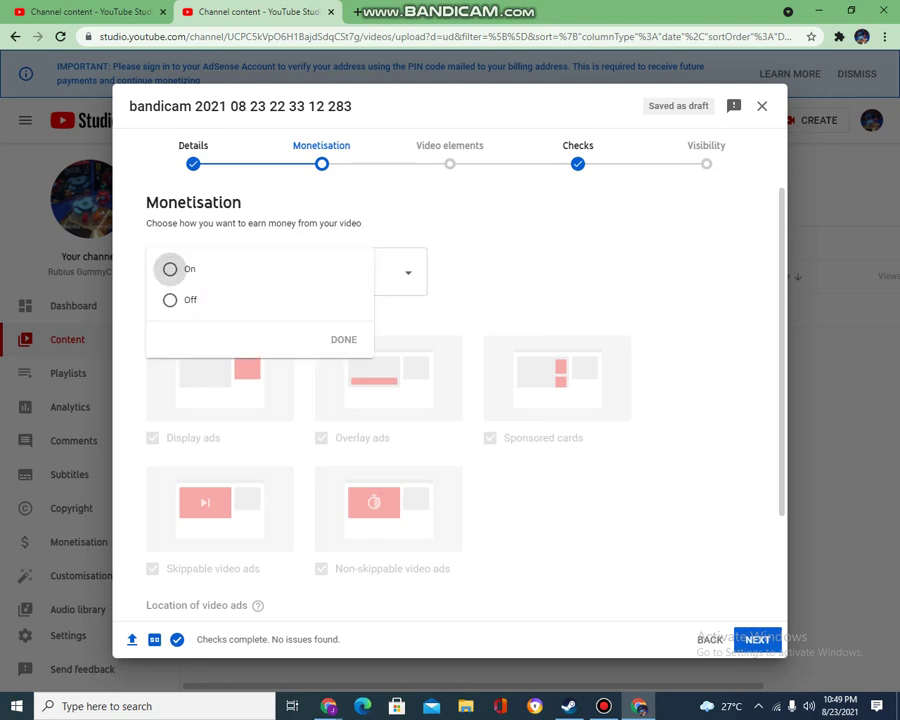
click(170, 269)
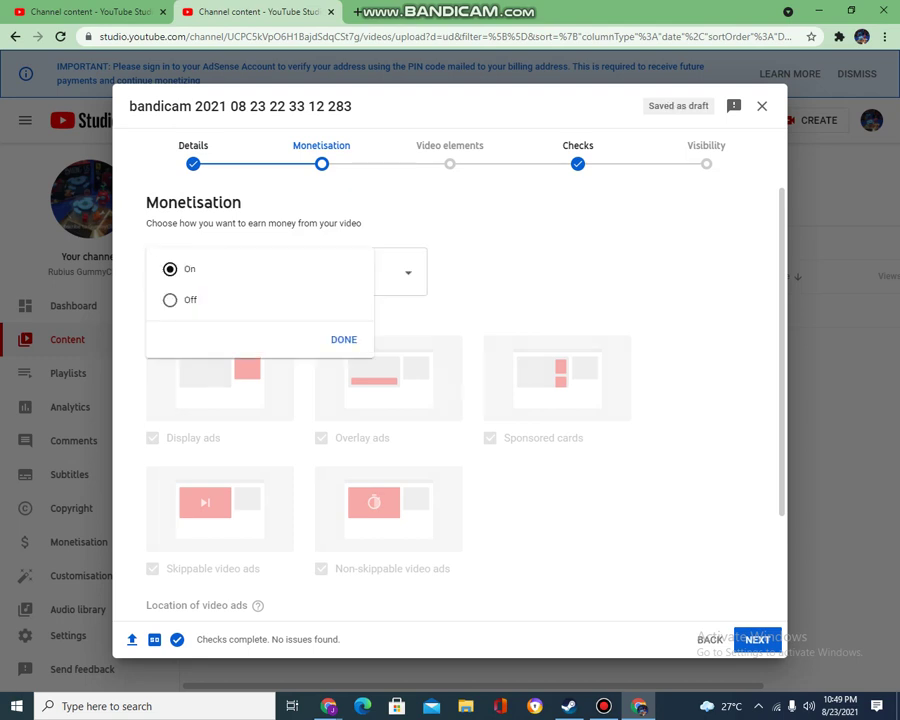
click(343, 339)
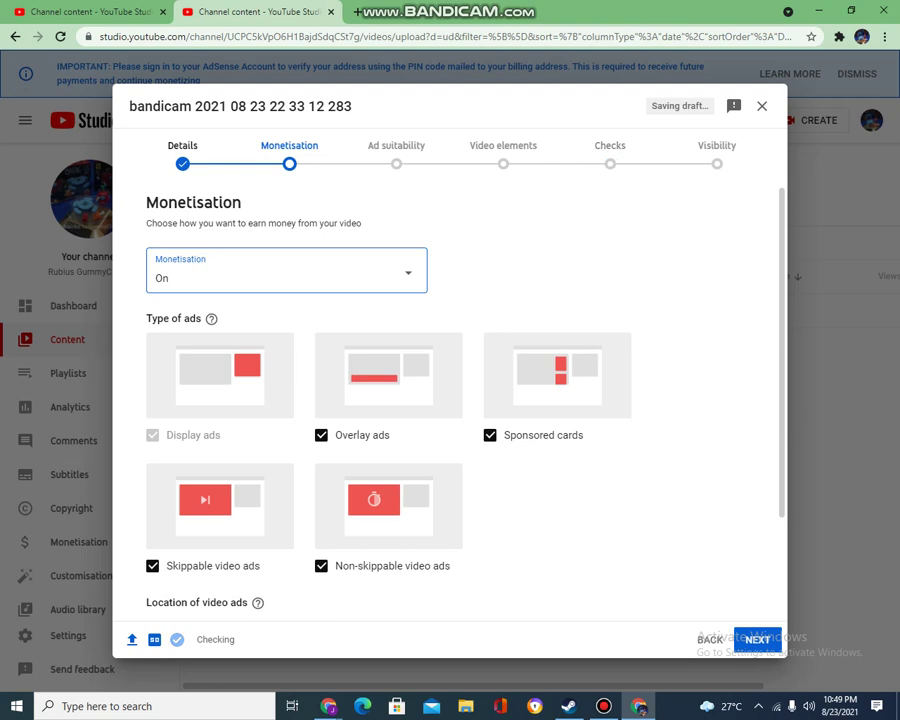
Open the mid-roll management for the video and add ad breaks at 0:00:00 and 0:58:12
scroll(125, 450, down, 2)
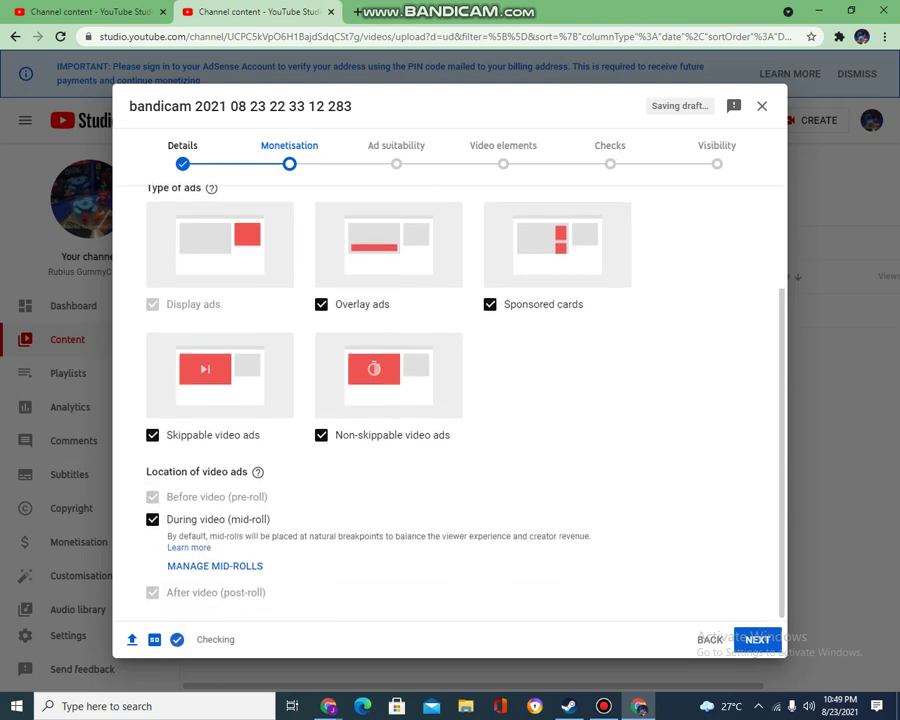
scroll(120, 450, up, 2)
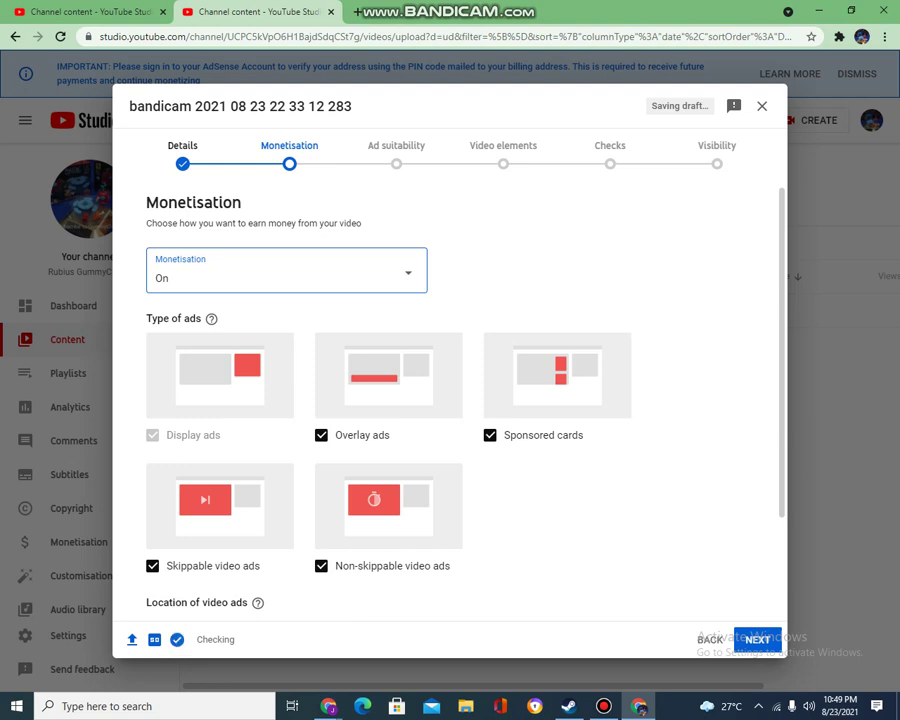
scroll(118, 448, down, 2)
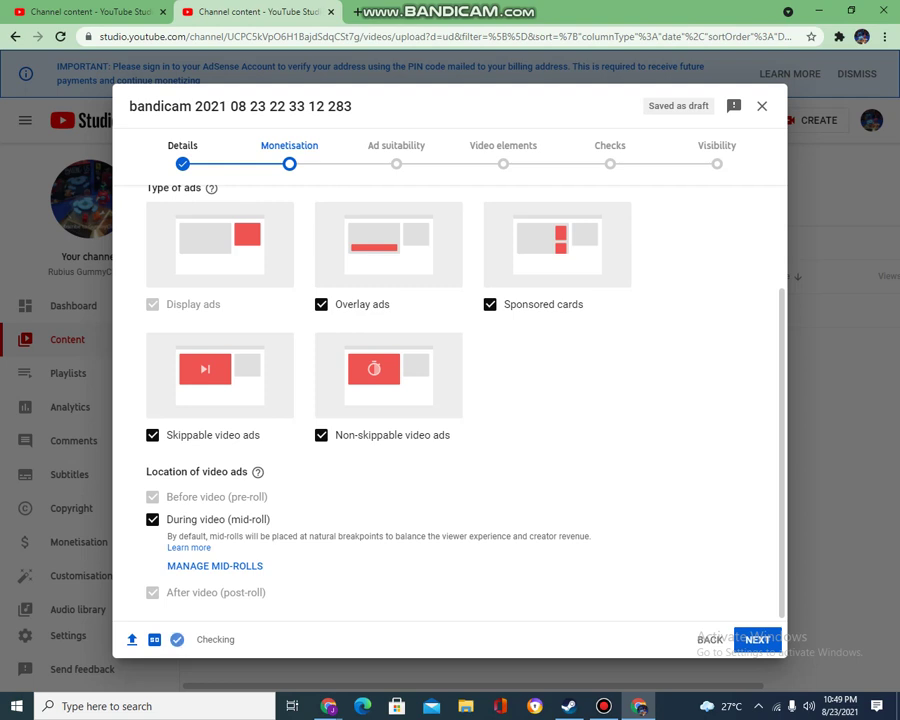
scroll(460, 400, up, 1)
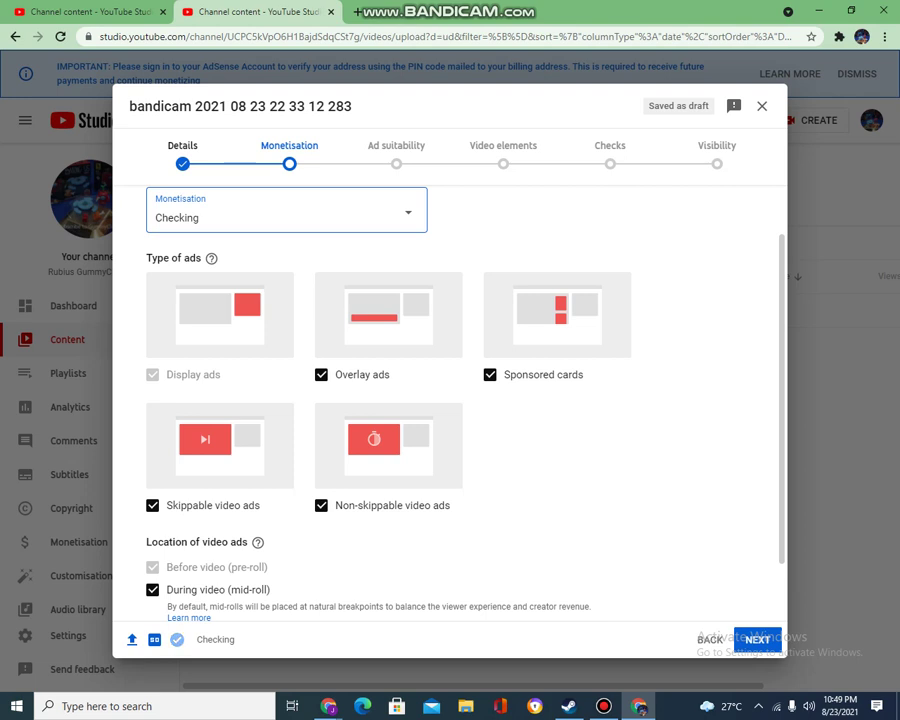
scroll(460, 400, down, 1)
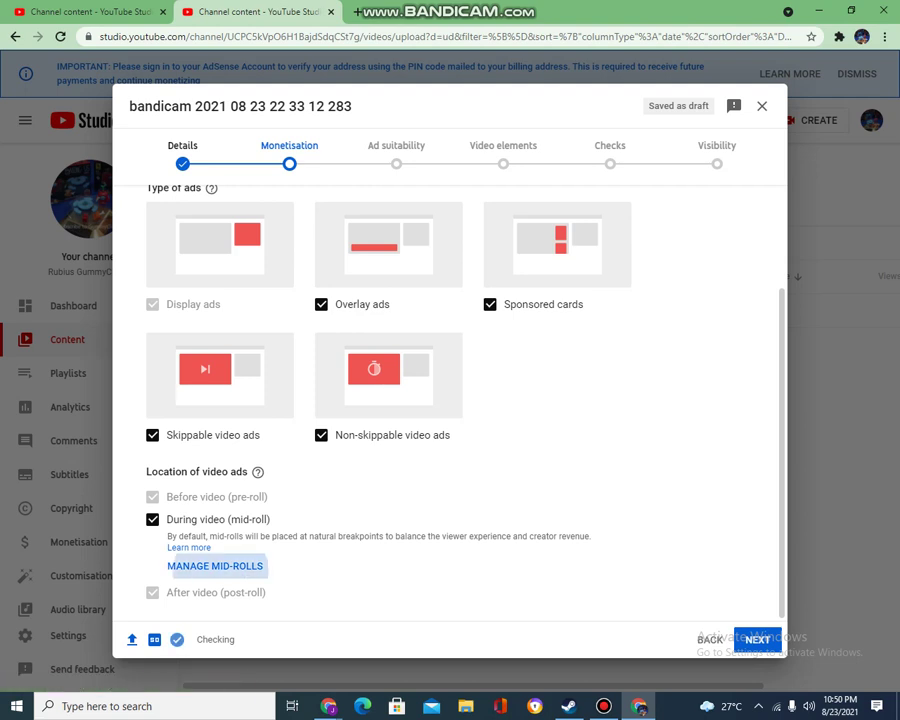
click(215, 566)
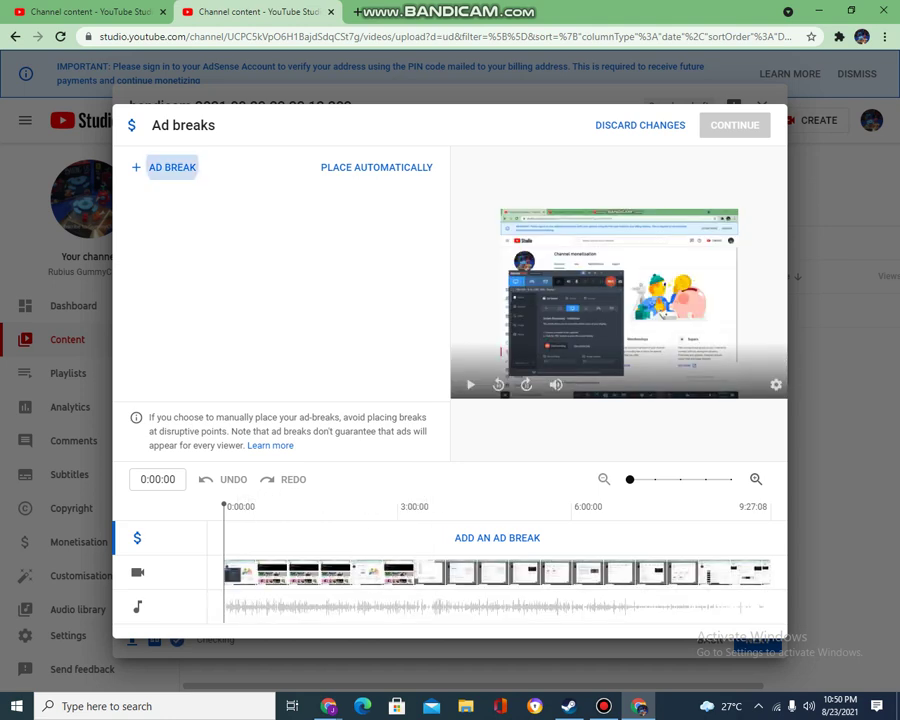
click(170, 167)
click(280, 530)
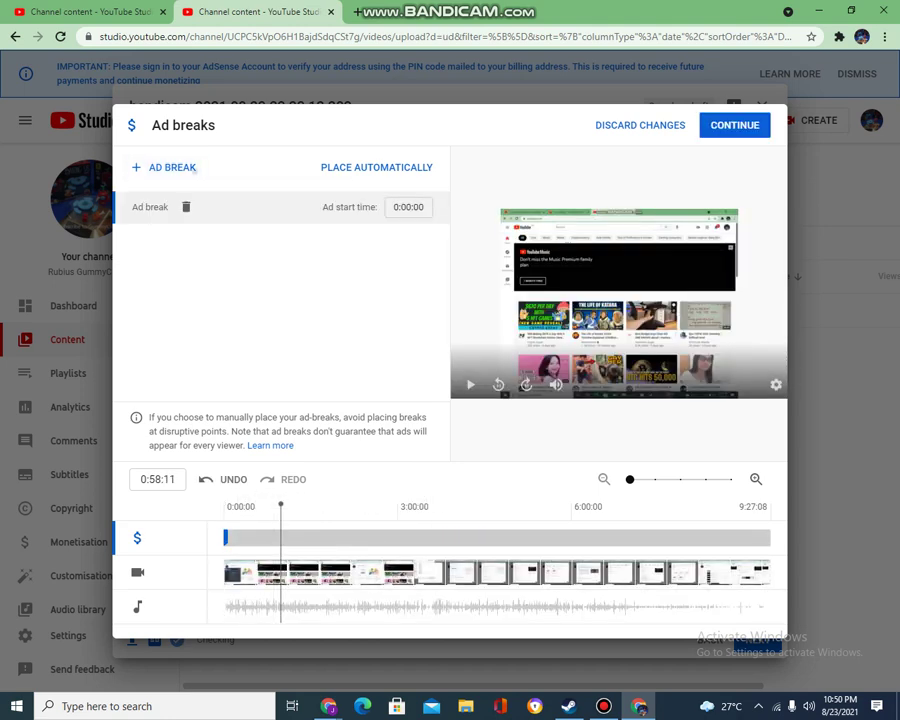
click(282, 538)
Add three more ad breaks on the timeline at 2:07:22, 4:11:26 and 4:53:14
click(347, 506)
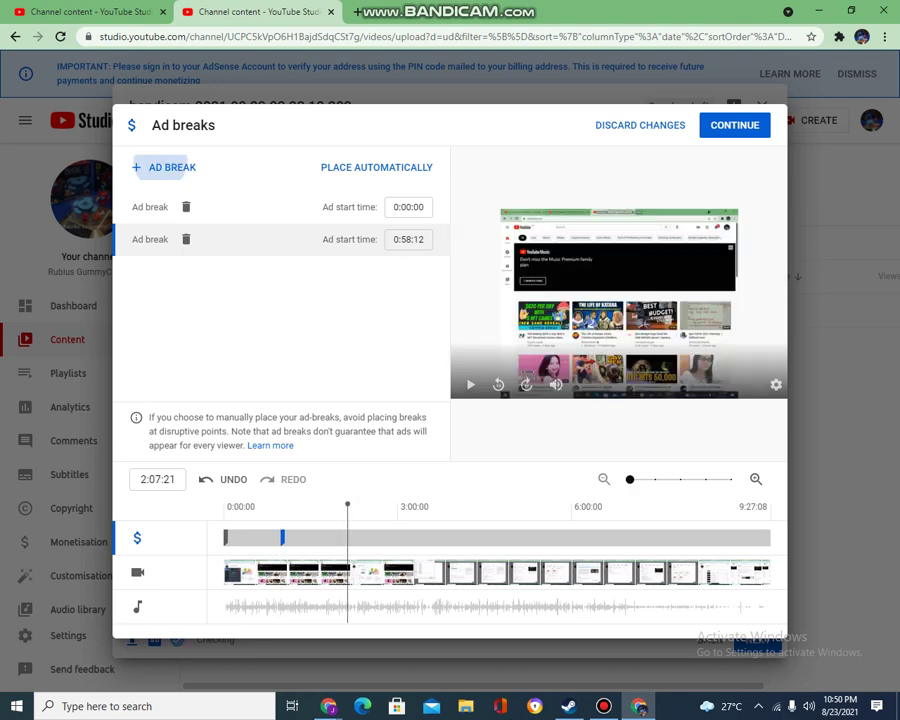
click(150, 167)
click(466, 506)
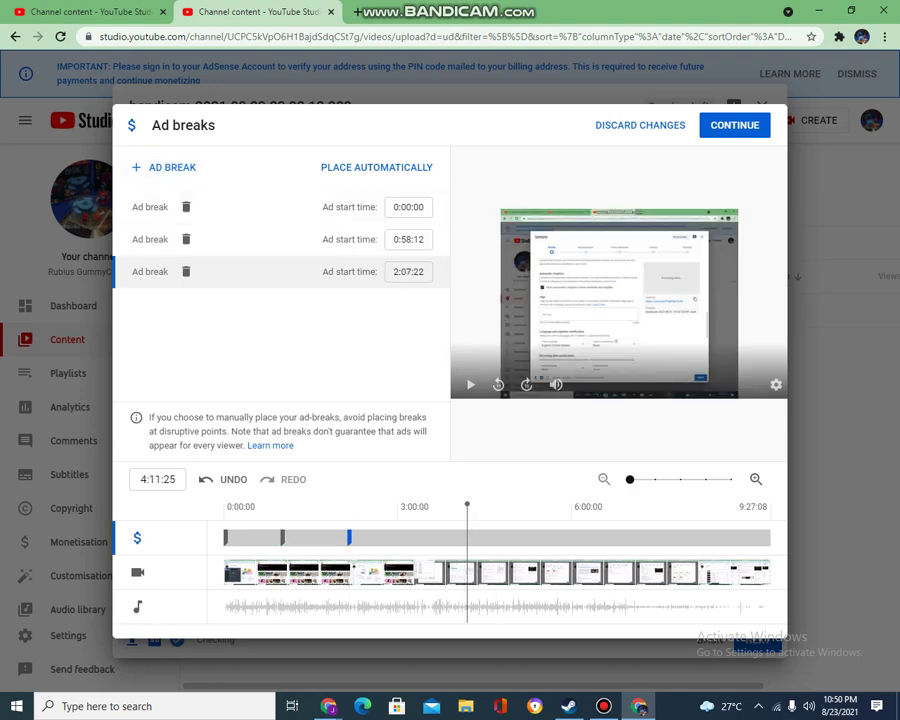
click(165, 167)
click(507, 506)
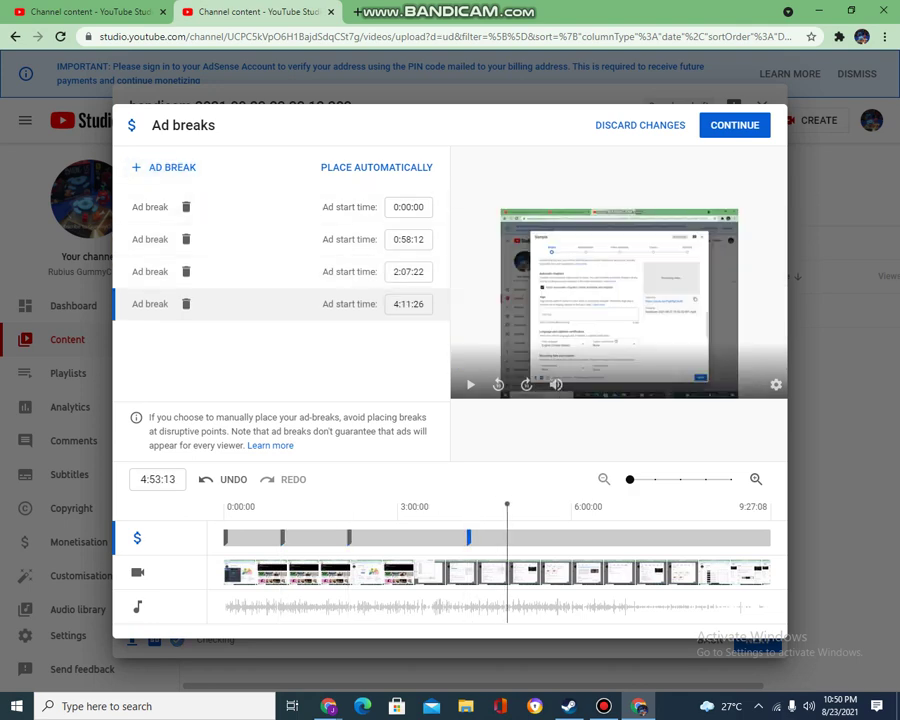
click(165, 167)
Add ad breaks to the end part of the timeline at 6:29:03, 7:49:13 and about 8:44
click(600, 506)
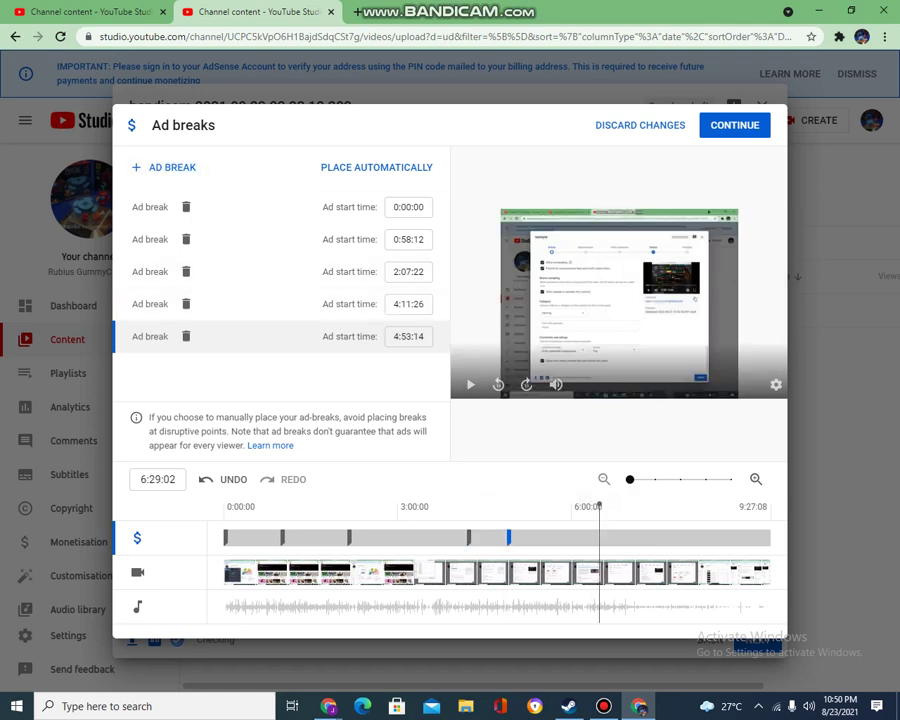
click(165, 167)
click(676, 506)
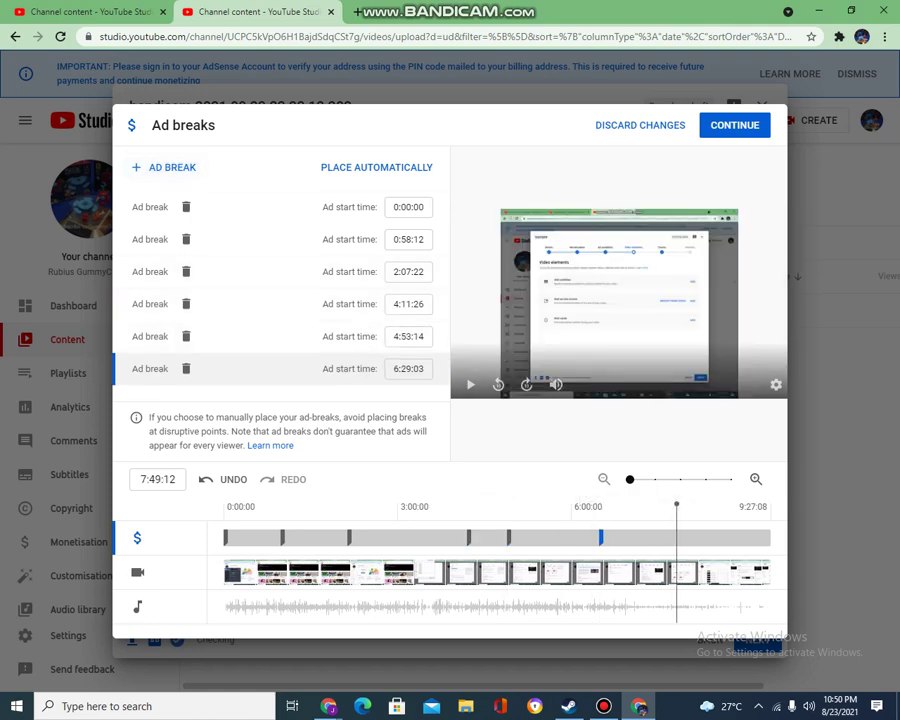
click(165, 167)
click(730, 506)
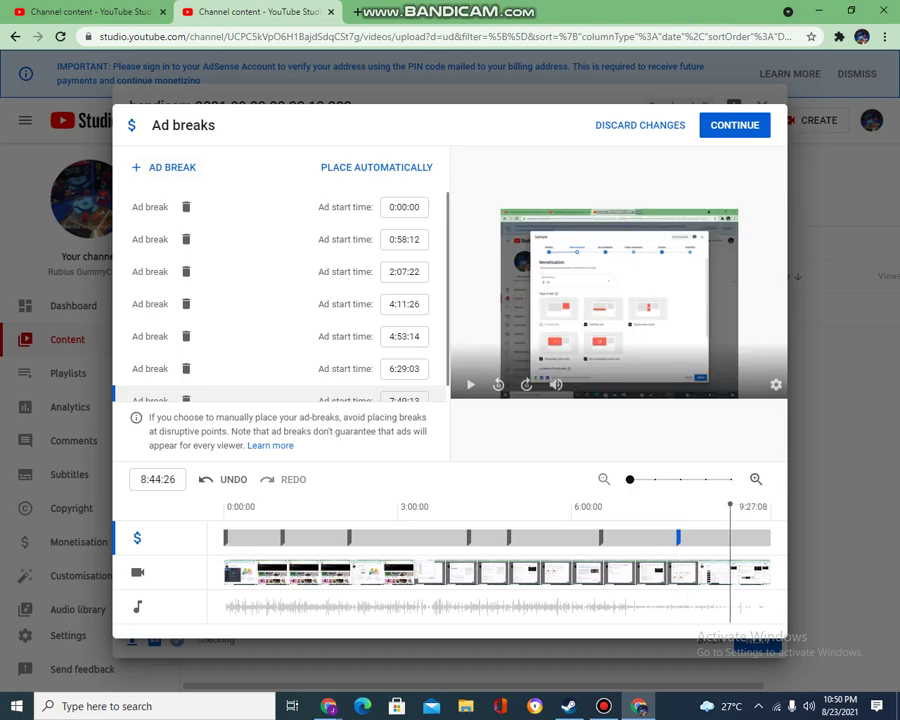
click(165, 167)
key(alt+Tab)
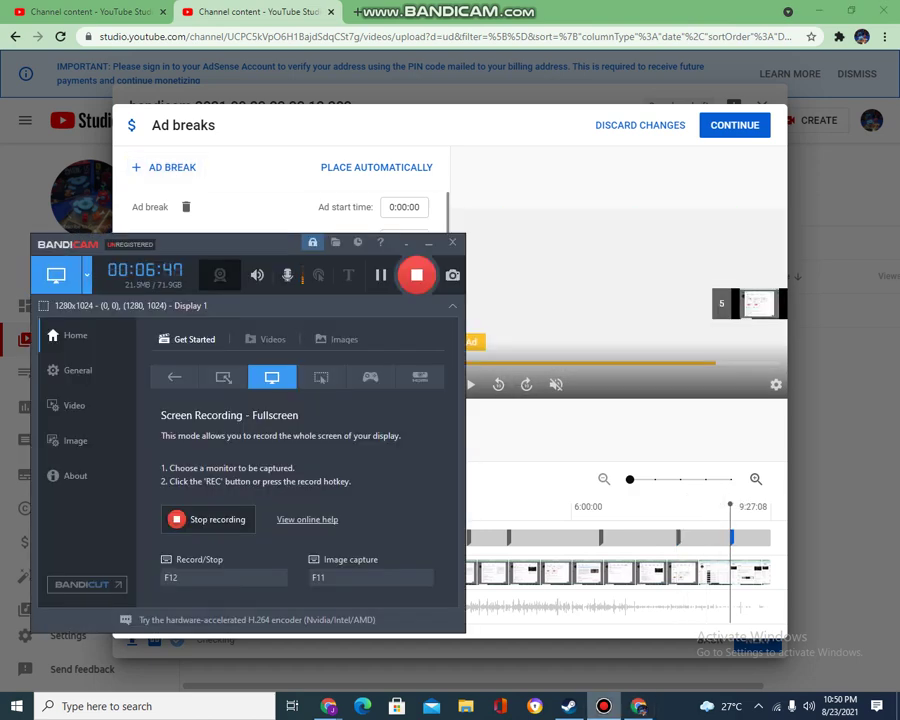
key(alt+Tab)
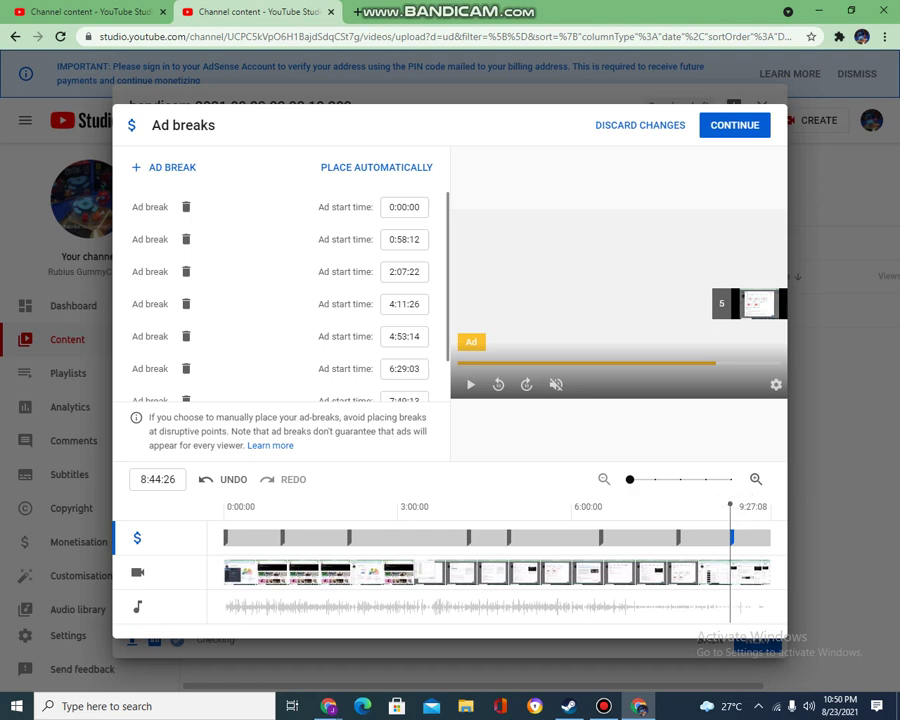
Leave the ad breaks editor and submit an ad suitability rating of None for all the listed content categories
key(Escape)
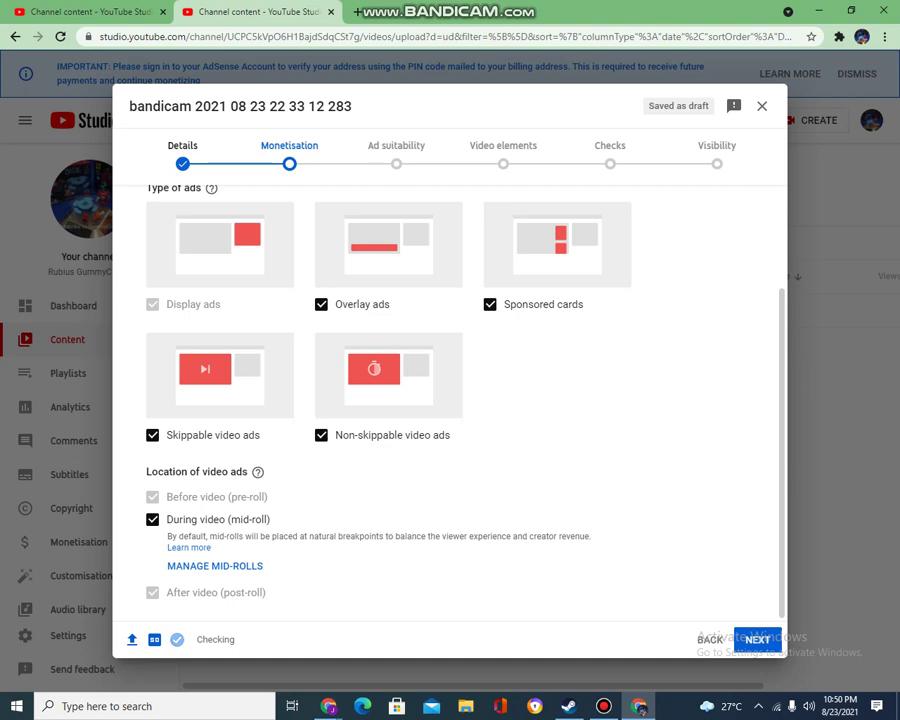
click(757, 639)
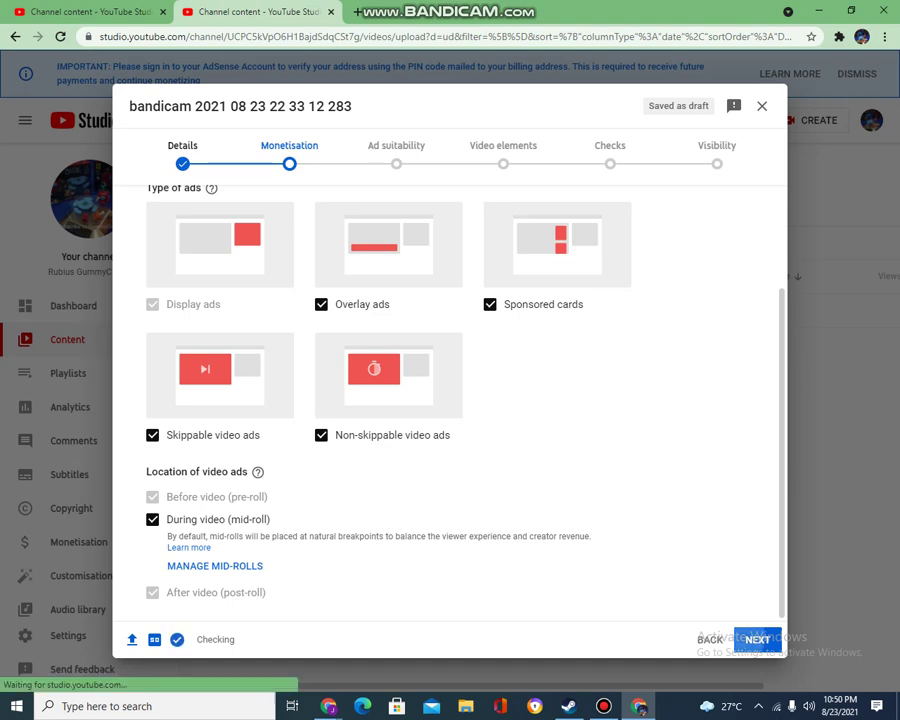
scroll(450, 400, down, 3)
scroll(158, 580, down, 5)
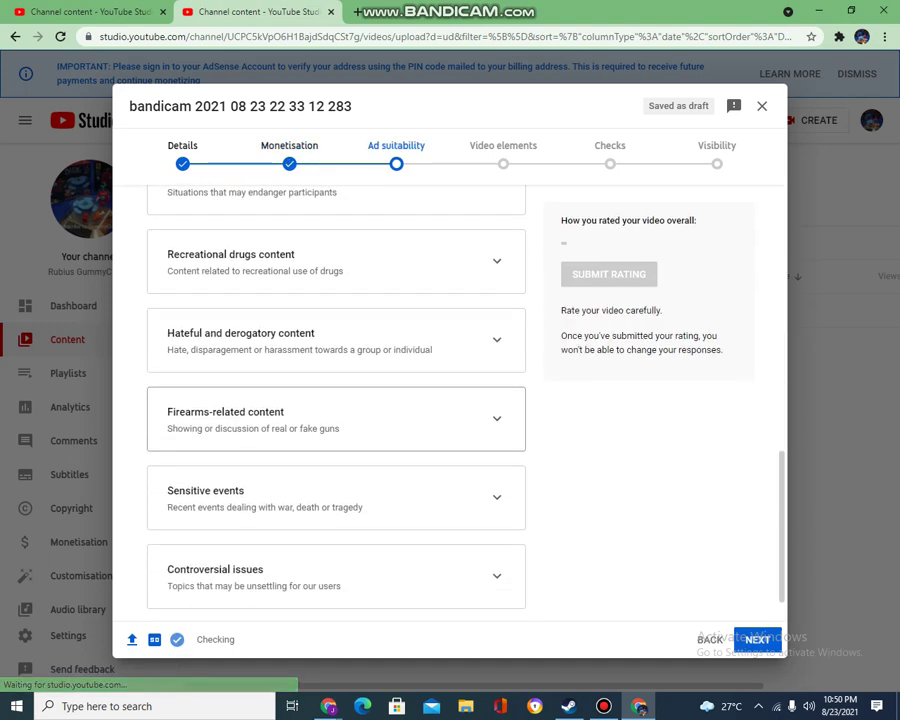
click(158, 591)
scroll(124, 450, up, 10)
click(757, 639)
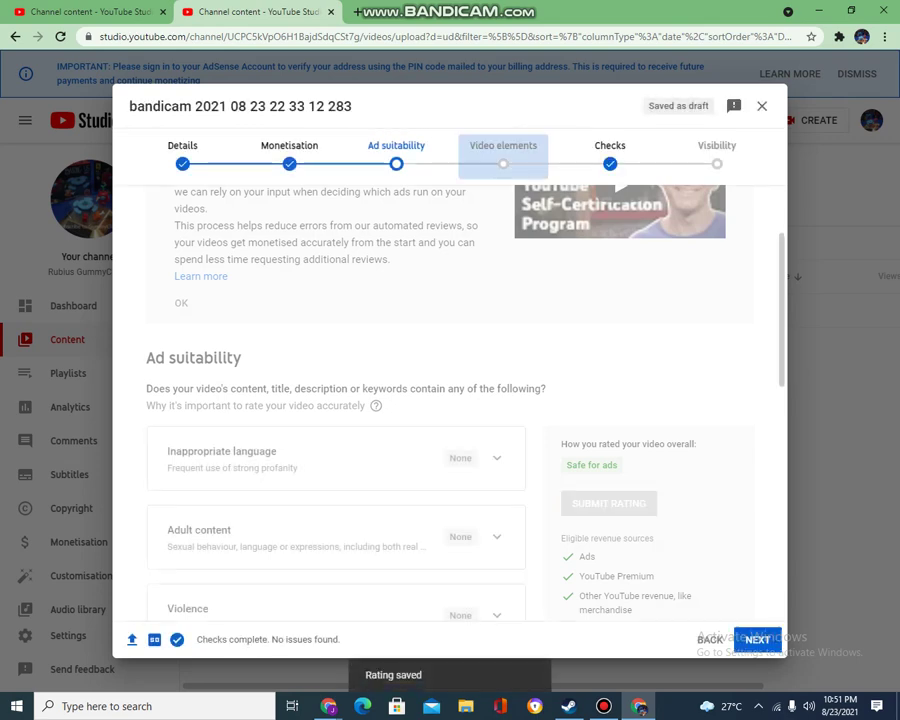
Review the submitted ad suitability rating and proceed past the video elements and checks stages to the visibility settings
scroll(450, 400, down, 4)
scroll(336, 400, down, 3)
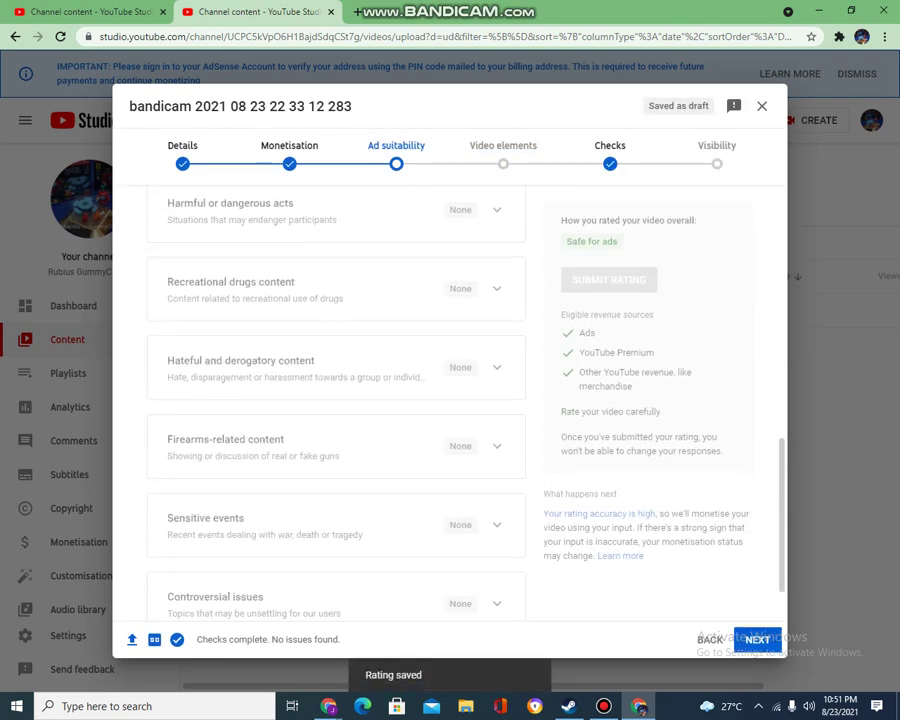
scroll(336, 400, up, 2)
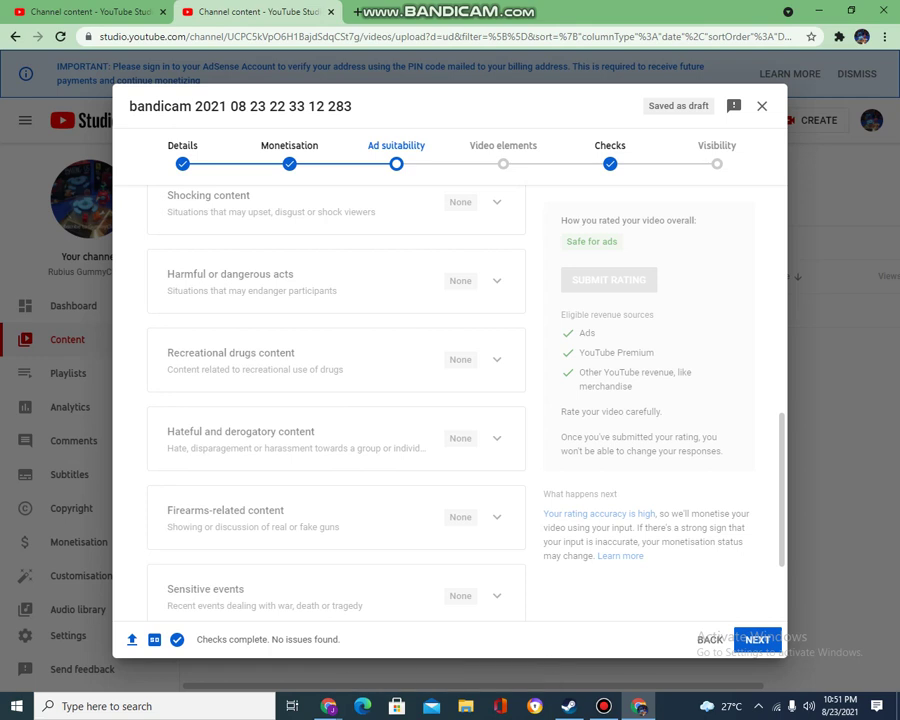
click(757, 639)
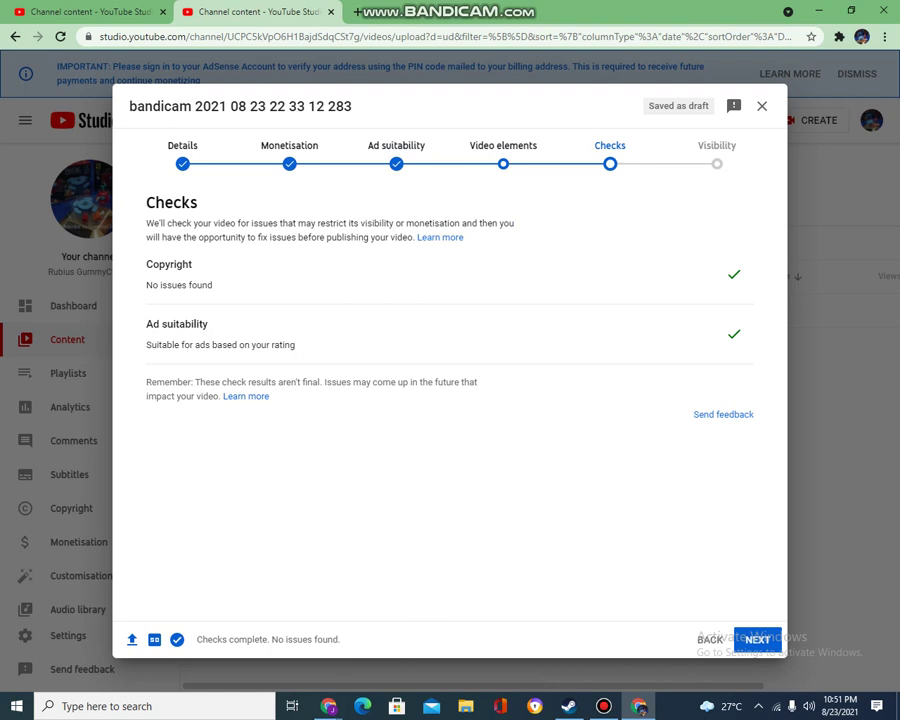
mouse_move(160, 285)
mouse_down()
mouse_move(200, 285)
mouse_move(160, 285)
mouse_up()
click(757, 639)
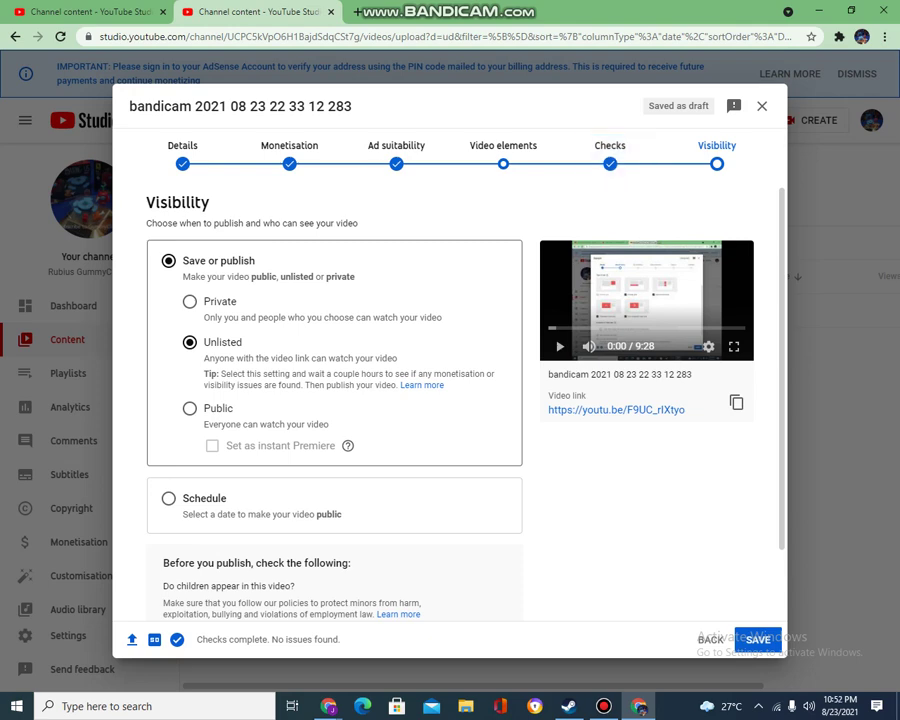
Schedule the video to go public on 23 Aug 2021 at 23:30
key(alt+Tab)
click(168, 498)
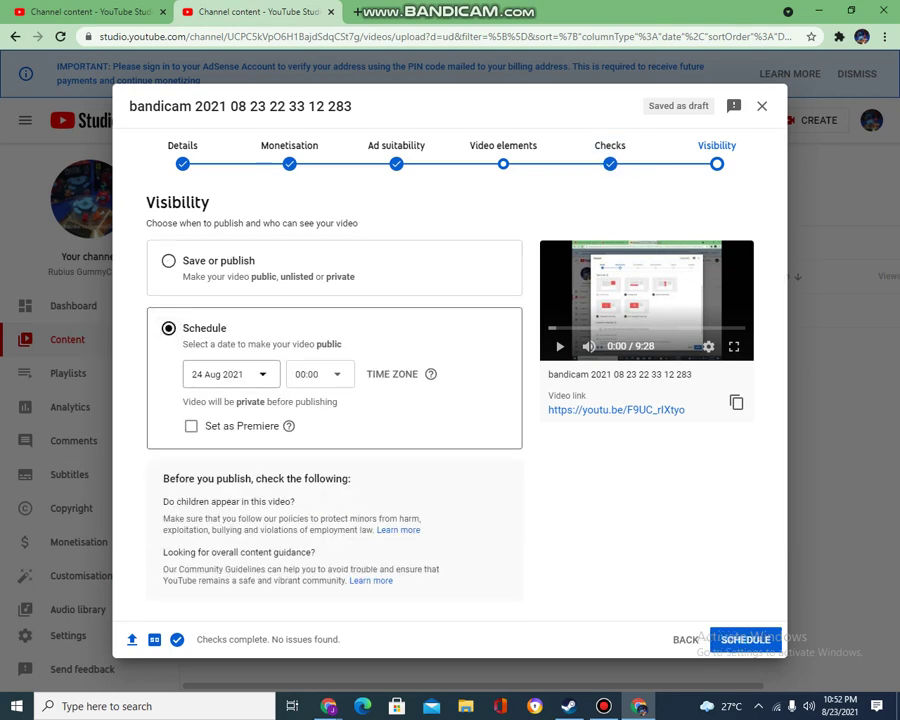
click(230, 374)
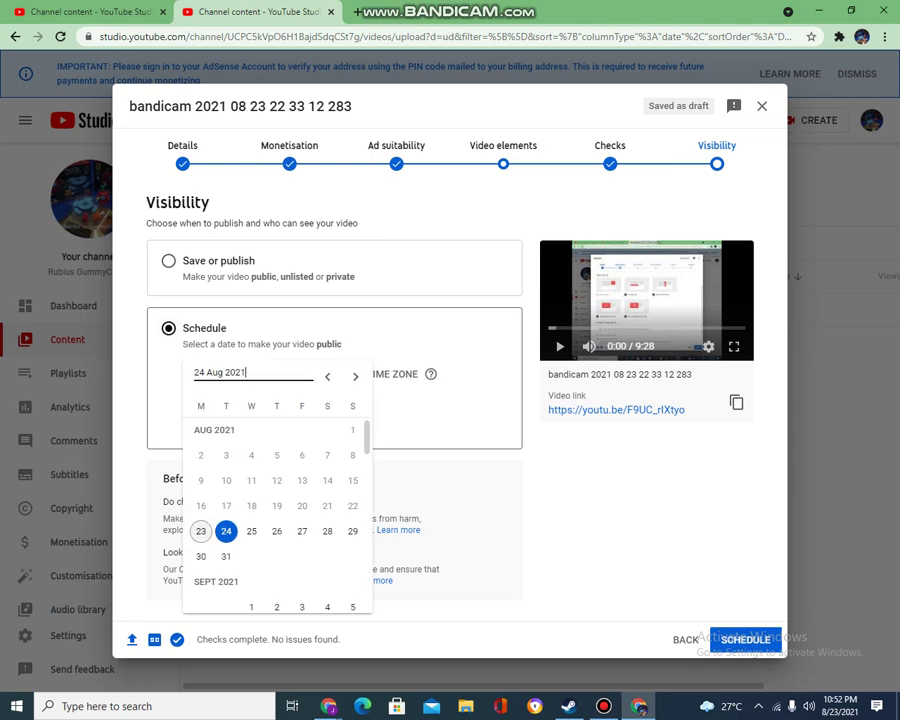
click(201, 531)
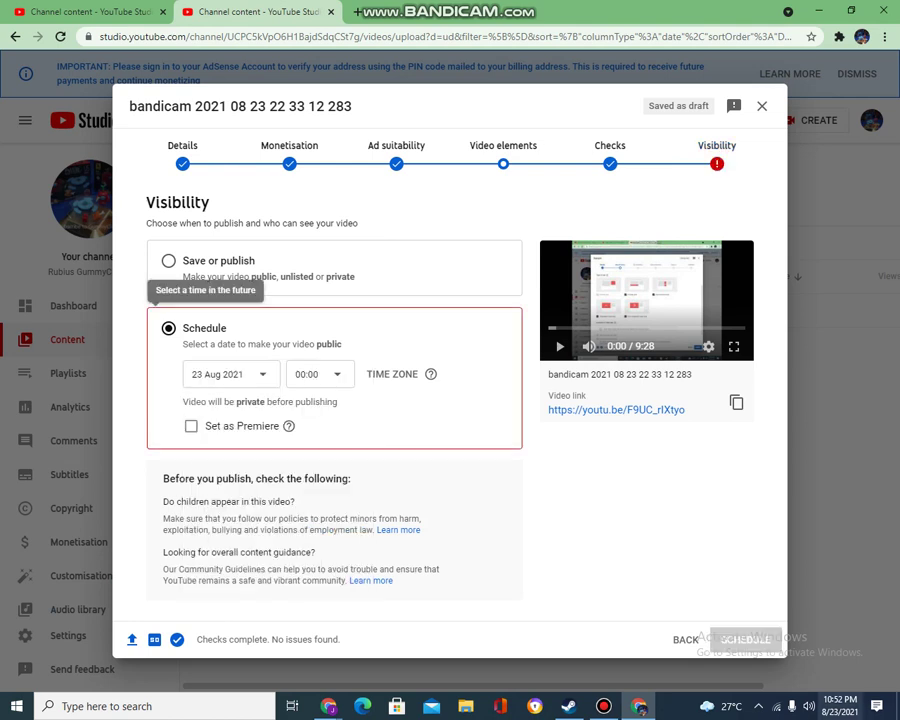
mouse_move(840, 705)
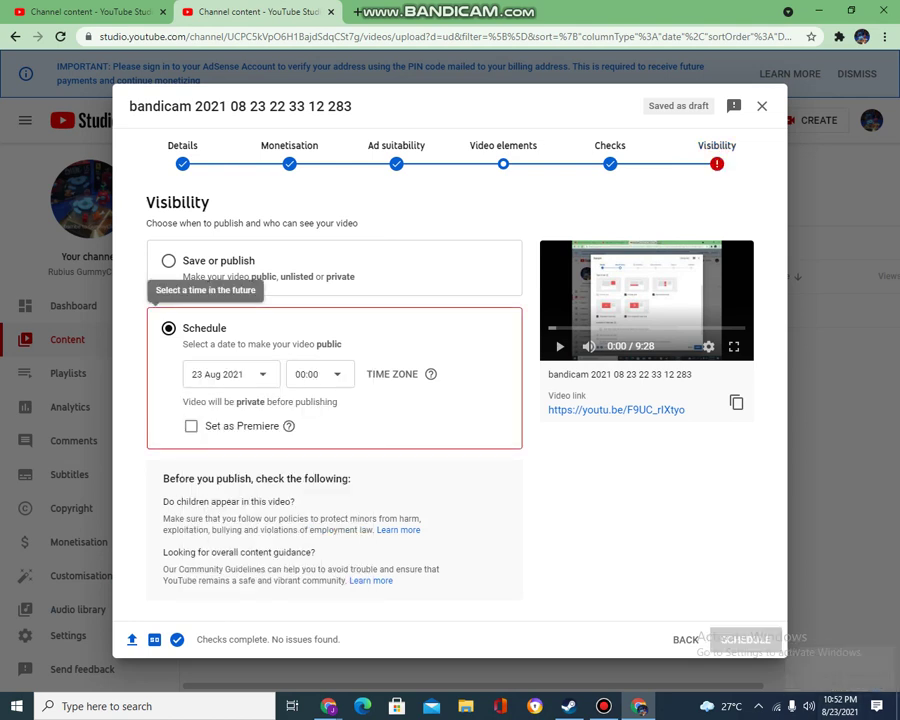
click(318, 374)
scroll(328, 470, down, 20)
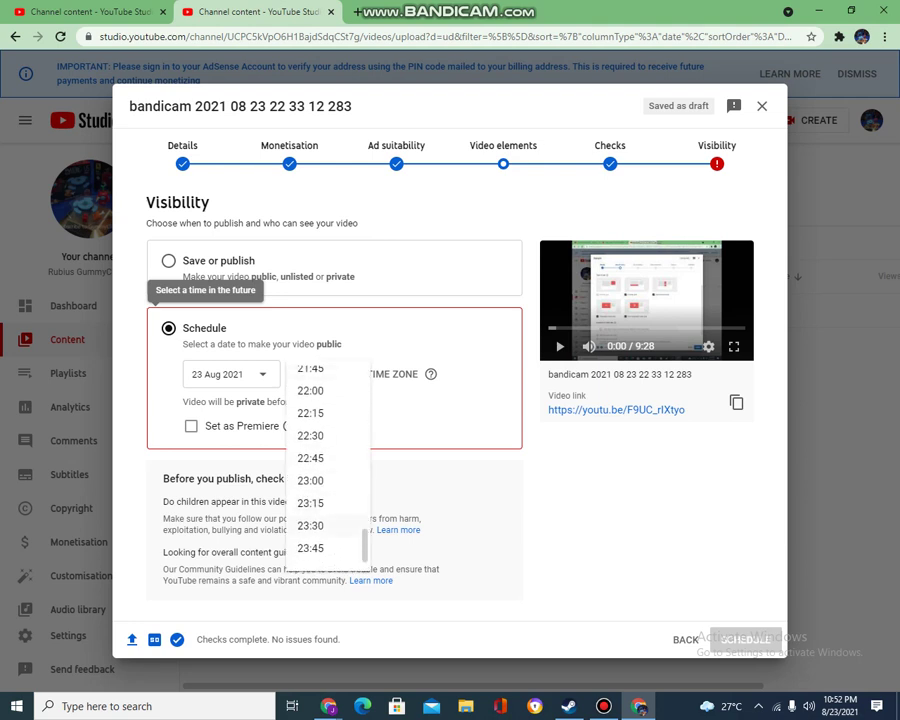
click(311, 525)
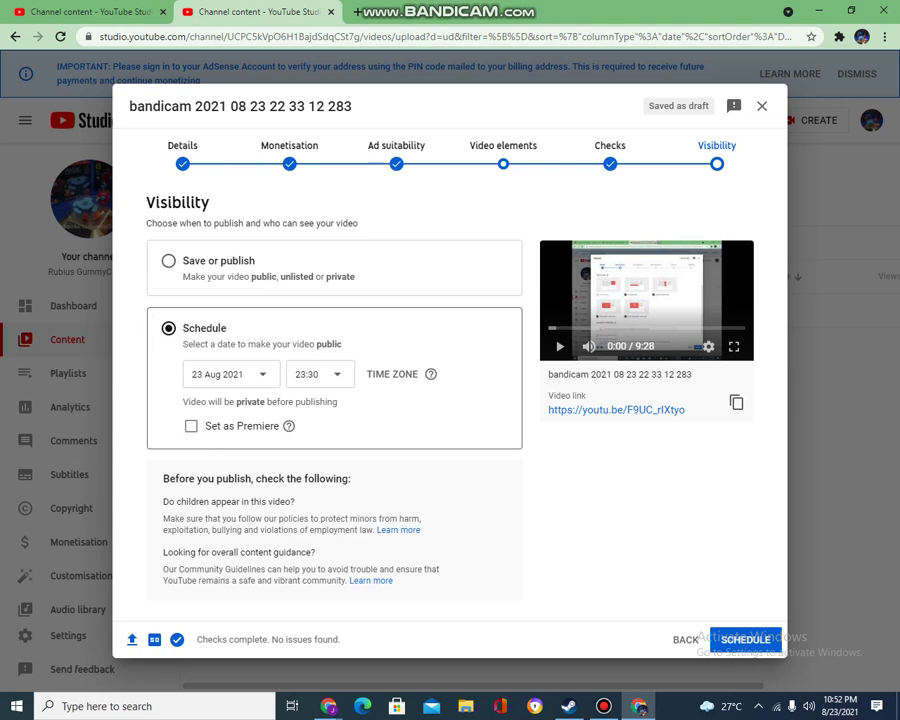
Set the video's visibility to Save or publish as Public and enable the instant Premiere option
click(168, 260)
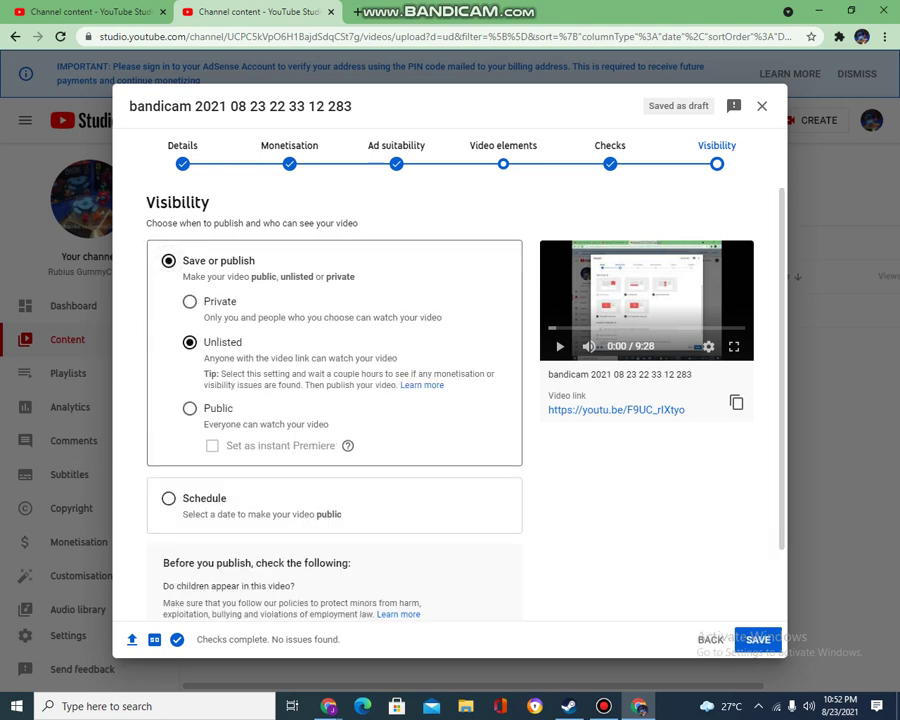
click(190, 408)
click(212, 445)
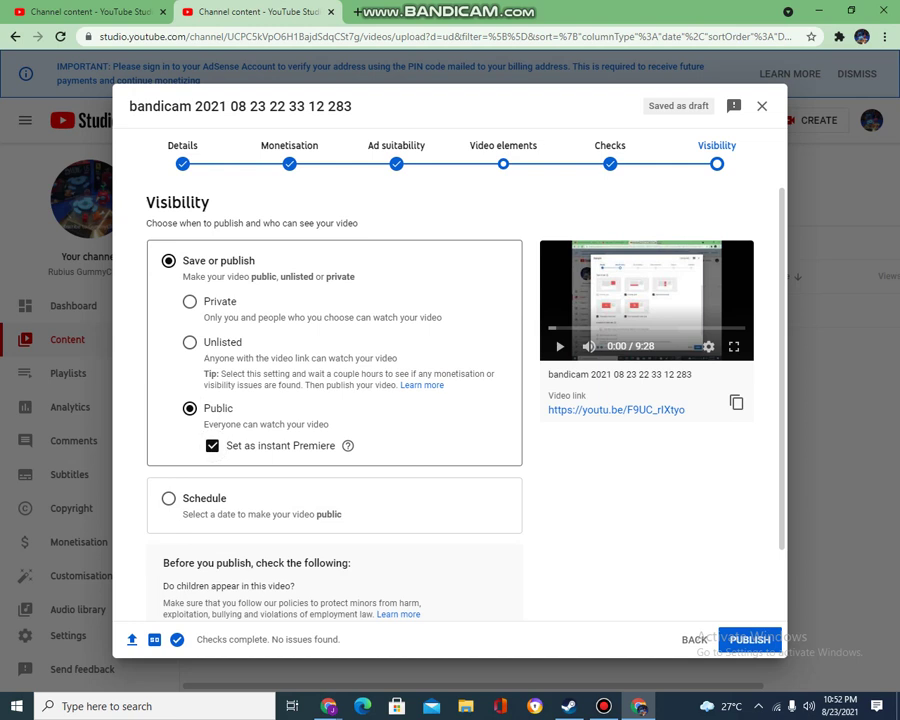